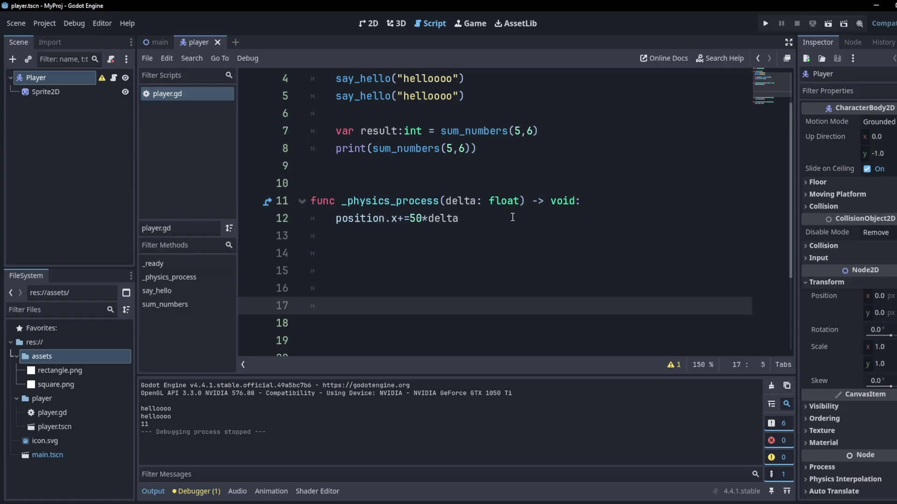
- Add a new line after the movement code in the player script, then bring up Project Settings
{"action": "left_click", "coordinate": [512, 217]}
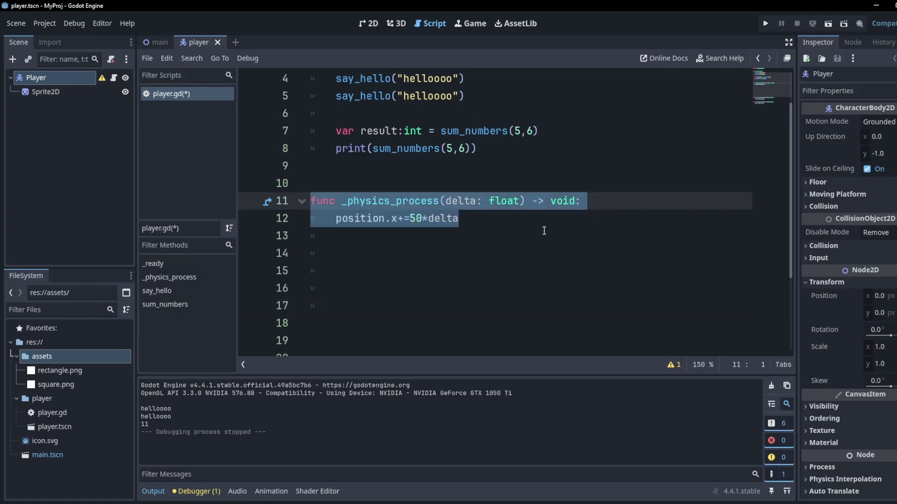
{"action": "key", "text": "Return"}
{"action": "scroll", "coordinate": [541, 234], "scroll_direction": "up", "scroll_amount": 1}
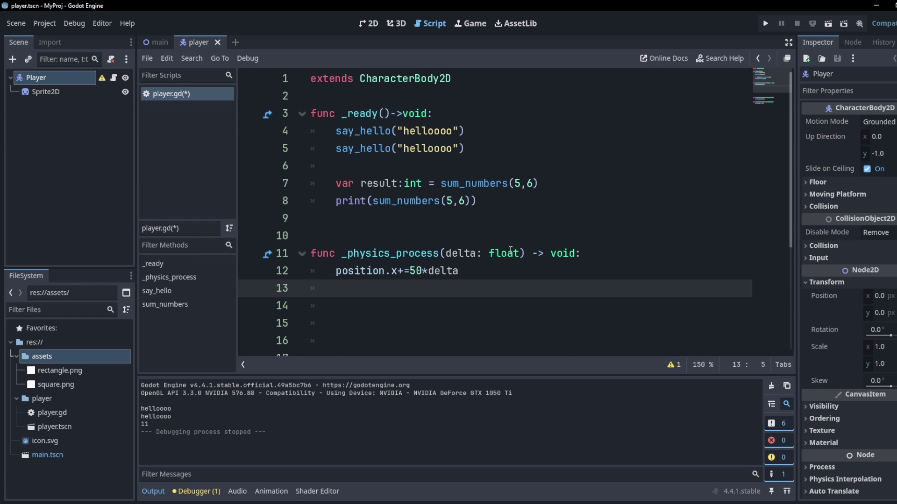
{"action": "left_click", "coordinate": [478, 272]}
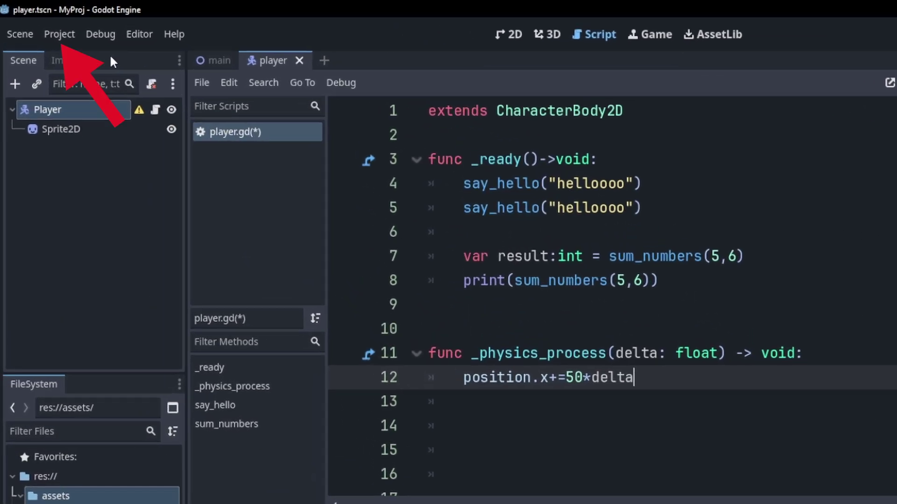
{"action": "left_click", "coordinate": [50, 24]}
{"action": "left_click", "coordinate": [86, 68]}
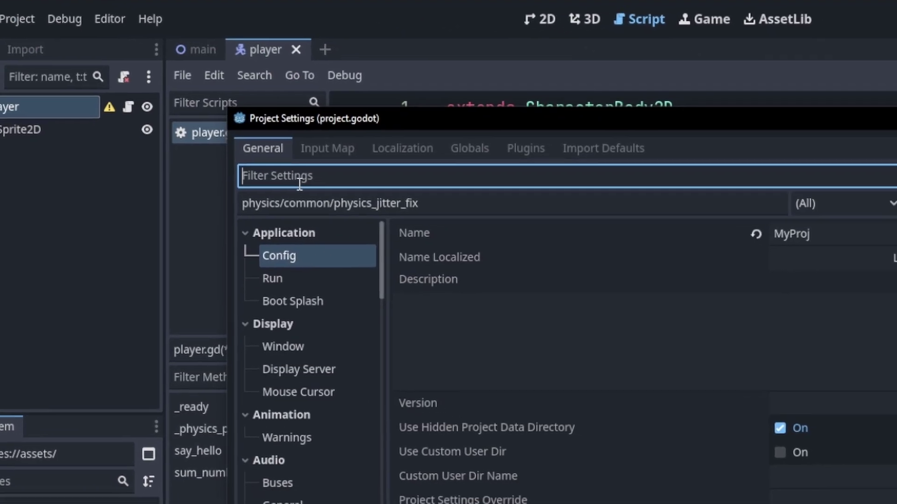
- Filter the settings by 'physi' and show the Physics > Common page
{"action": "type", "text": "physi"}
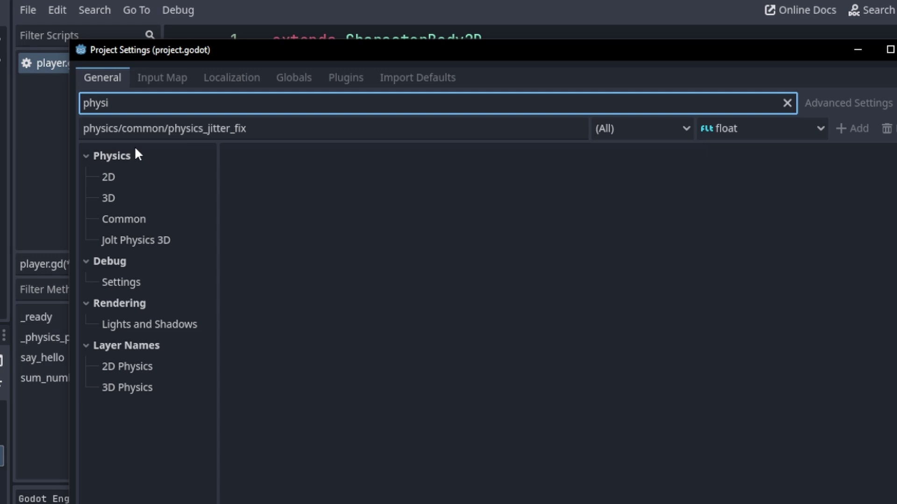
{"action": "left_click", "coordinate": [251, 281]}
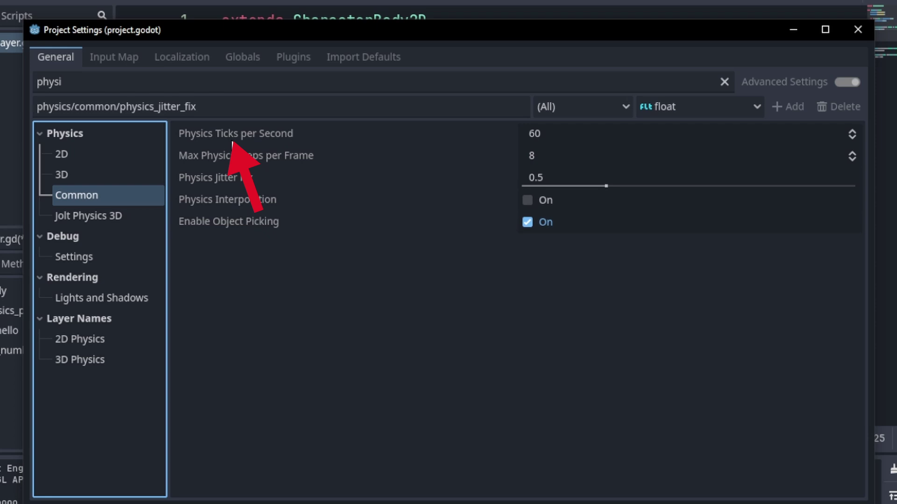
{"action": "mouse_move", "coordinate": [264, 139]}
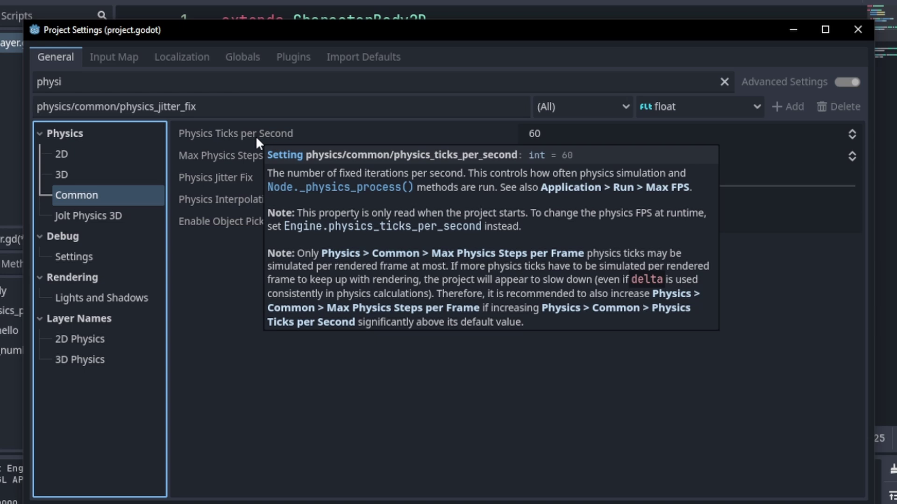
- Try Physics Ticks per Second at 30, then 120, then revert it to the default 60
{"action": "left_click", "coordinate": [533, 135]}
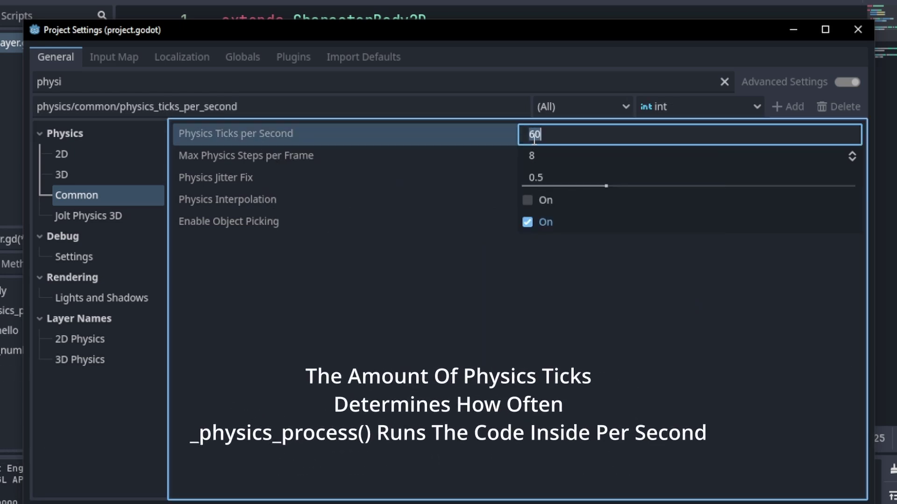
{"action": "type", "text": "30"}
{"action": "key", "text": "Return"}
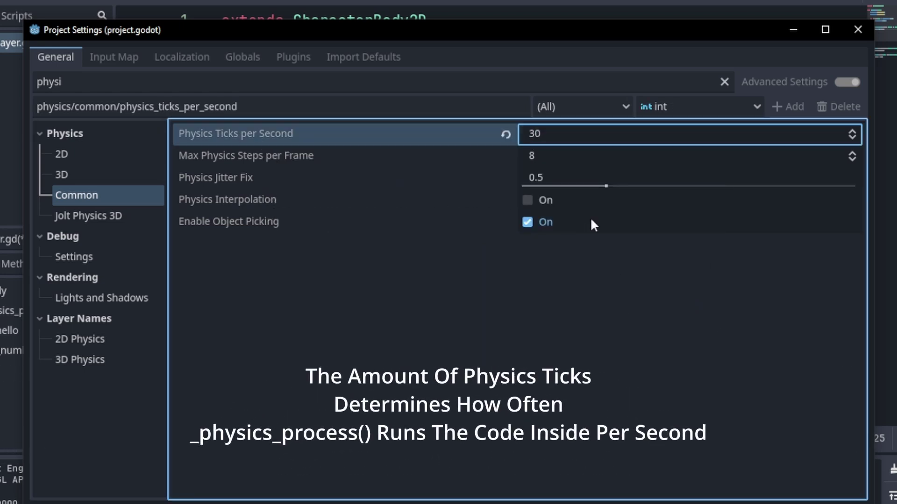
{"action": "left_click", "coordinate": [532, 136]}
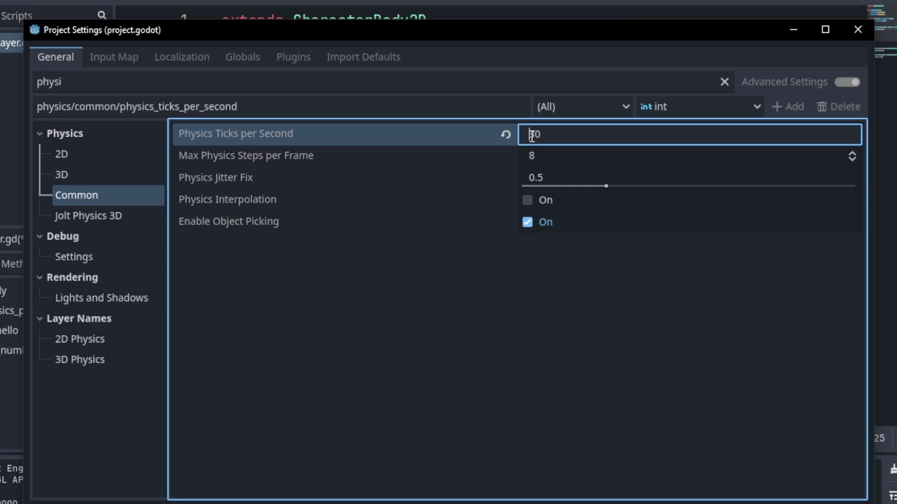
{"action": "type", "text": "120"}
{"action": "key", "text": "Return"}
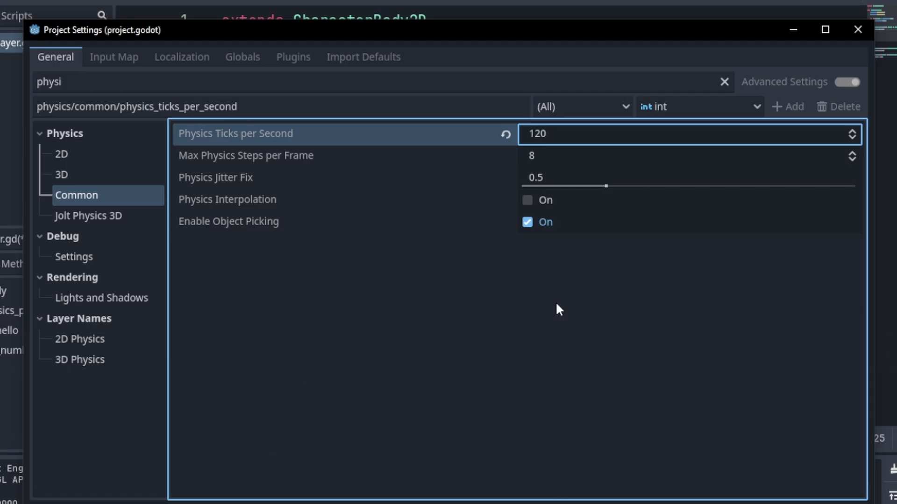
{"action": "left_click", "coordinate": [506, 134]}
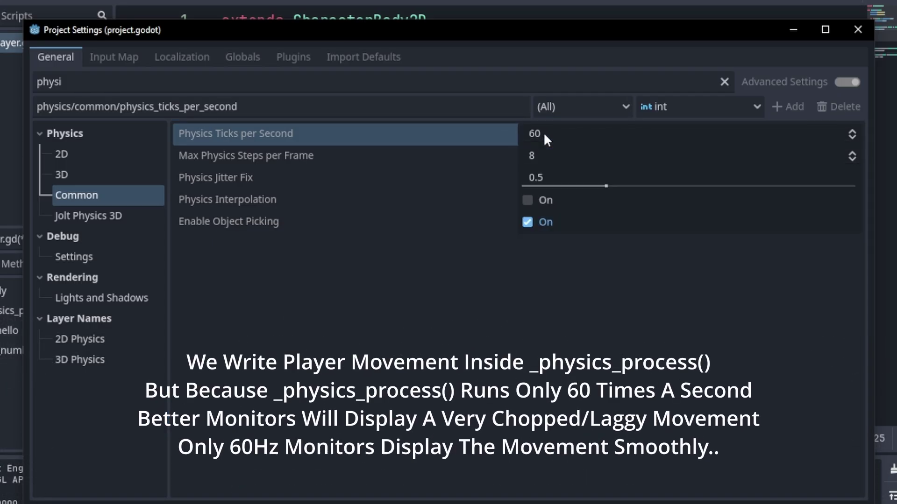
{"action": "mouse_move", "coordinate": [249, 132]}
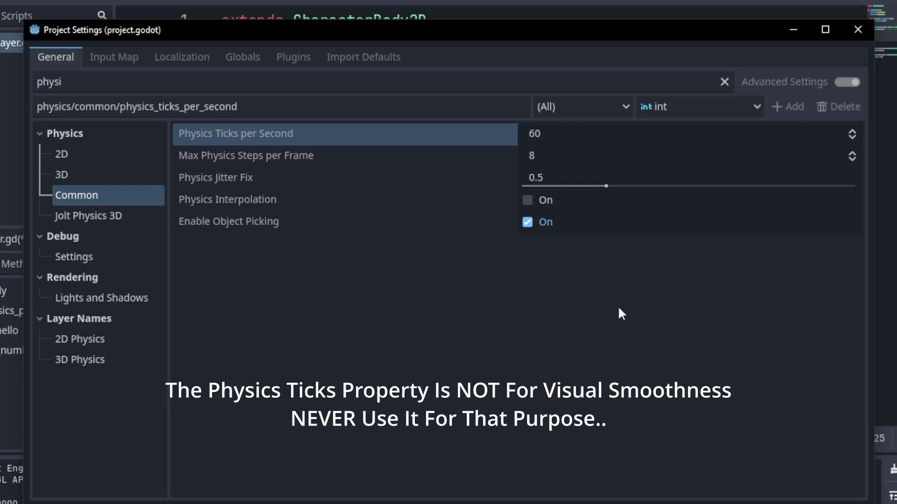
{"action": "left_click", "coordinate": [564, 135]}
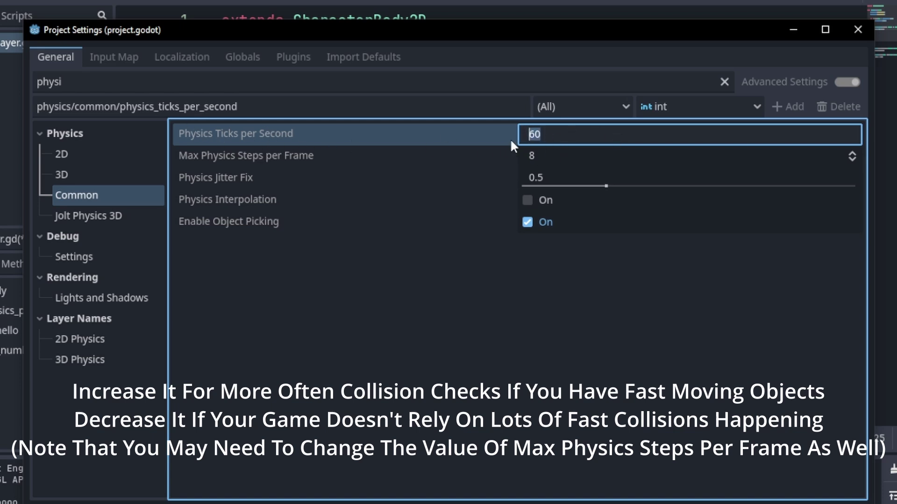
{"action": "left_click", "coordinate": [614, 140]}
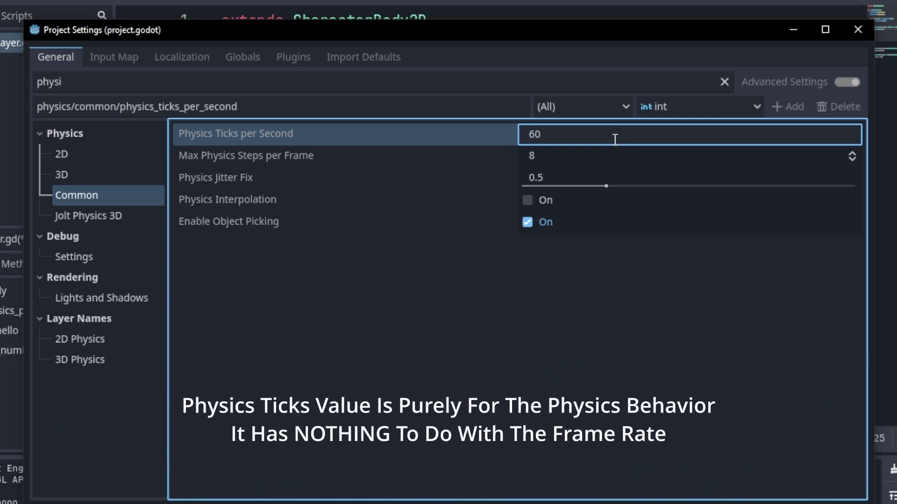
{"action": "left_click_drag", "start_coordinate": [609, 138], "coordinate": [516, 134]}
{"action": "left_click", "coordinate": [565, 135]}
{"action": "key", "text": "BackSpace"}
{"action": "key", "text": "BackSpace"}
{"action": "type", "text": "150"}
{"action": "key", "text": "Return"}
{"action": "double_click", "coordinate": [555, 135]}
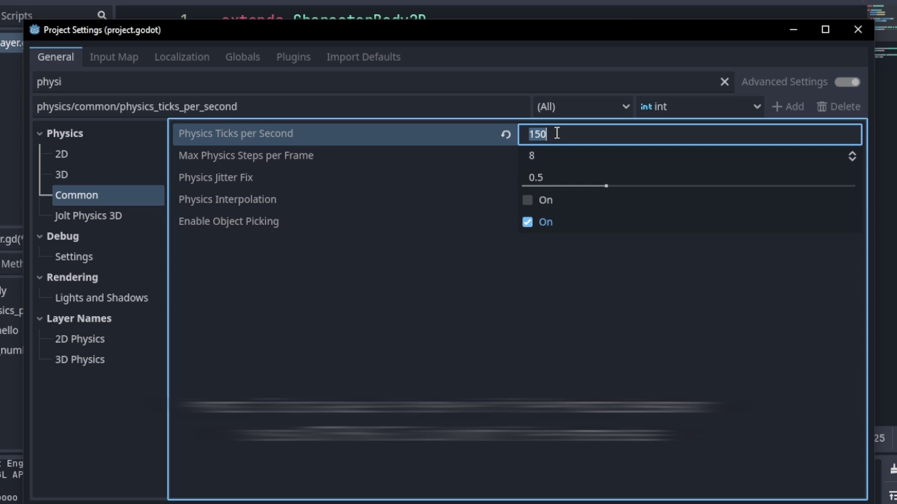
{"action": "type", "text": "120"}
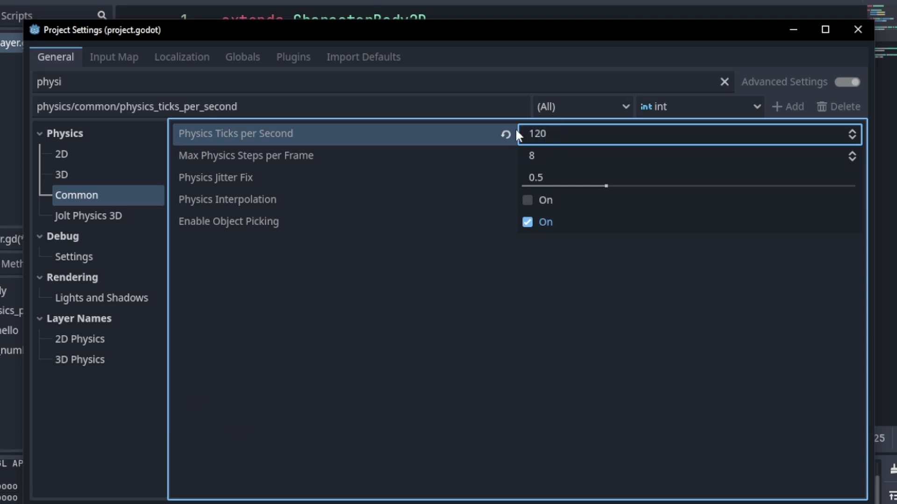
{"action": "mouse_move", "coordinate": [289, 134]}
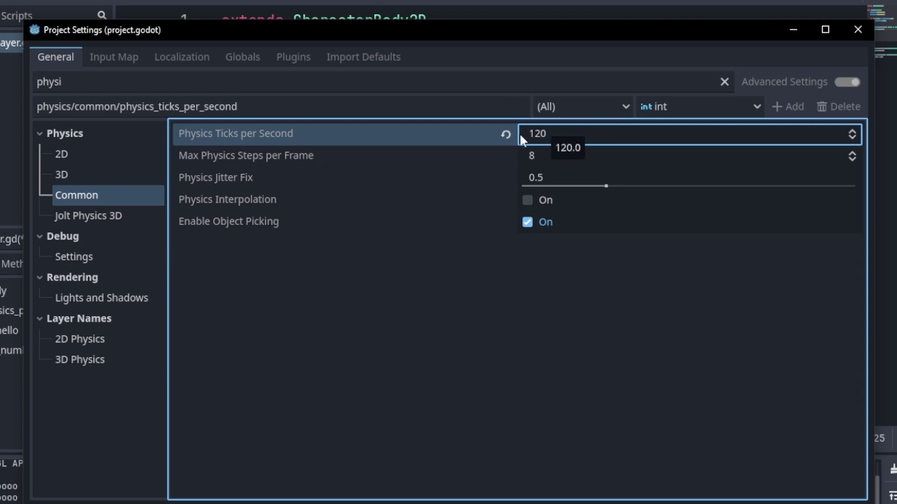
{"action": "left_click", "coordinate": [506, 135]}
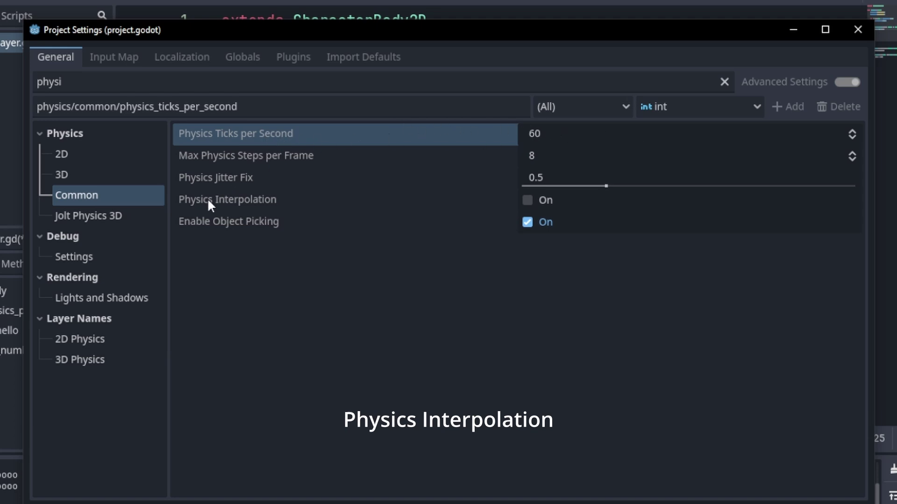
- Drag Physics Jitter Fix down to 0.0 and leave the Physics Interpolation checkbox ticked
{"action": "mouse_move", "coordinate": [208, 199]}
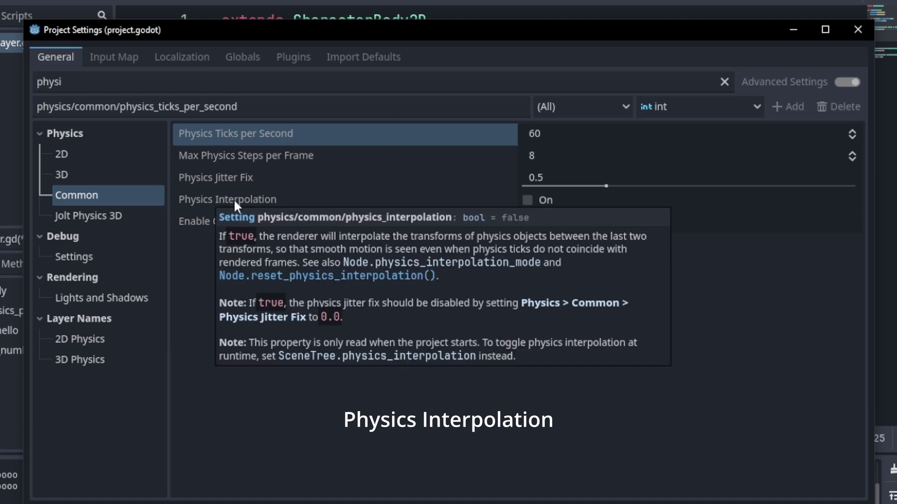
{"action": "left_click", "coordinate": [228, 206]}
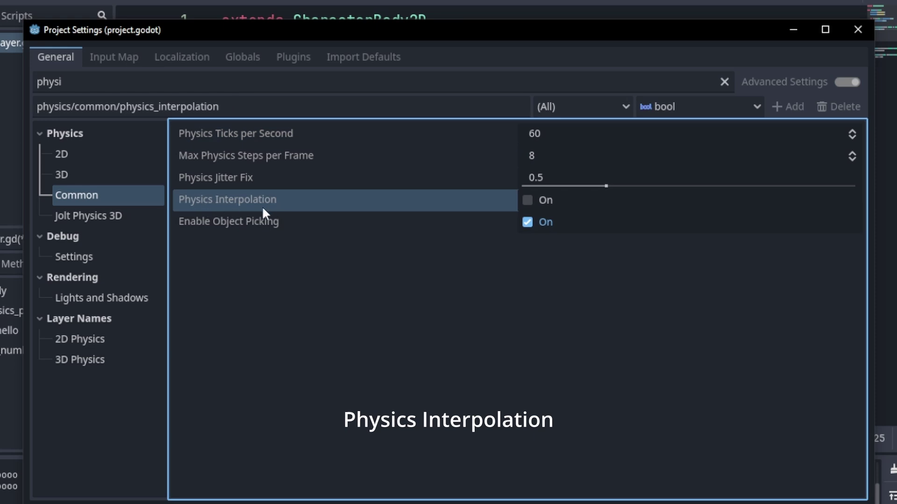
{"action": "mouse_move", "coordinate": [262, 208]}
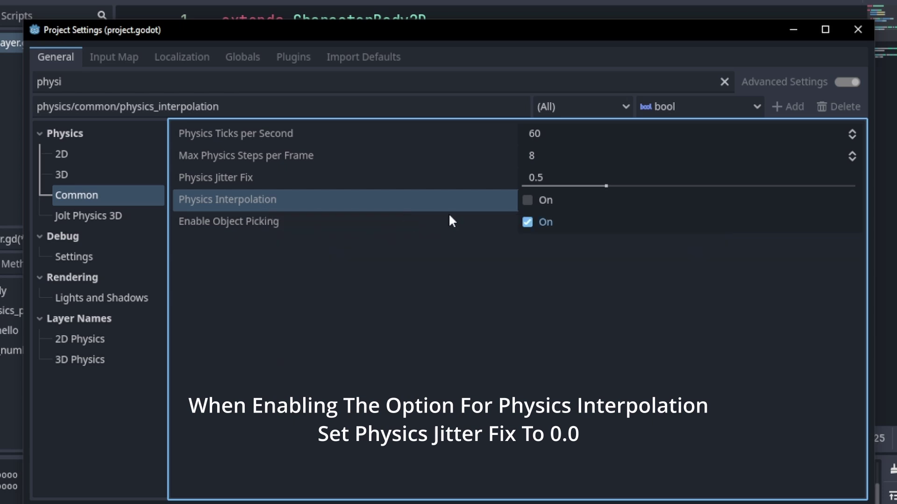
{"action": "left_click", "coordinate": [528, 200]}
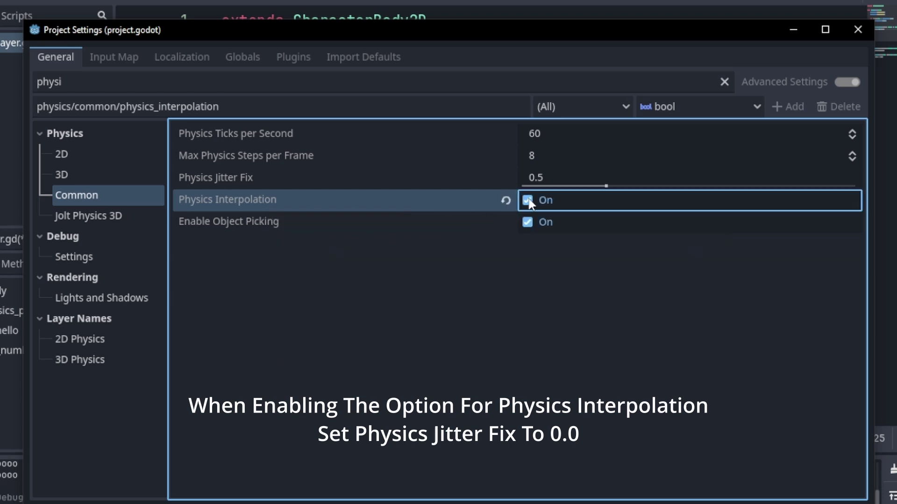
{"action": "left_click", "coordinate": [527, 201]}
{"action": "left_click_drag", "start_coordinate": [598, 186], "coordinate": [510, 186]}
{"action": "left_click", "coordinate": [525, 202]}
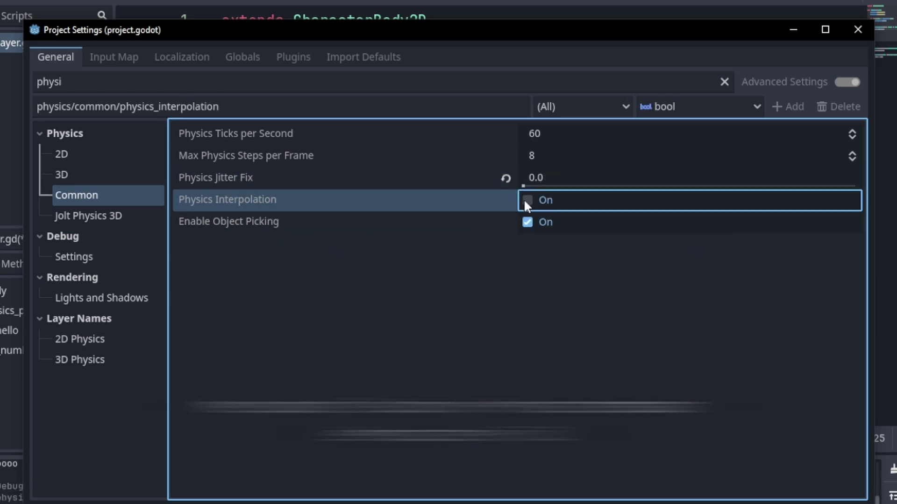
{"action": "left_click", "coordinate": [527, 200]}
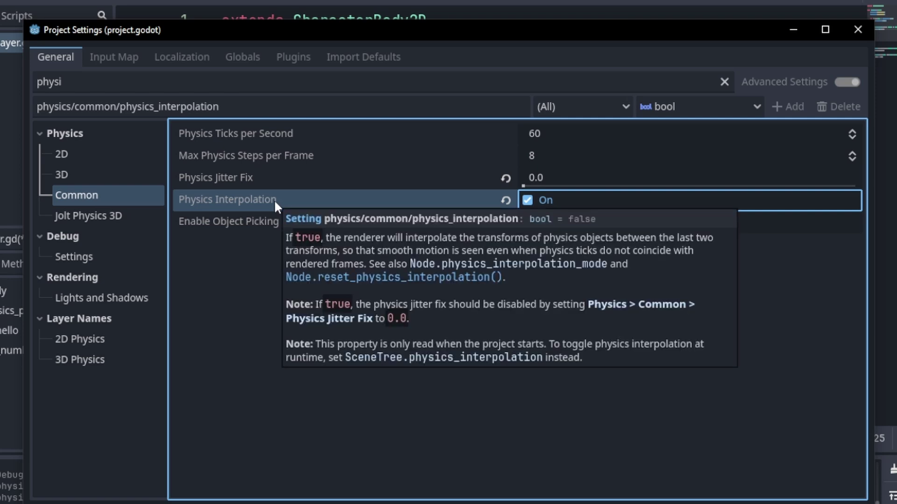
- Set Physics Ticks per Second to 30, correcting a stray value of 1, and close Project Settings
{"action": "left_click", "coordinate": [532, 139]}
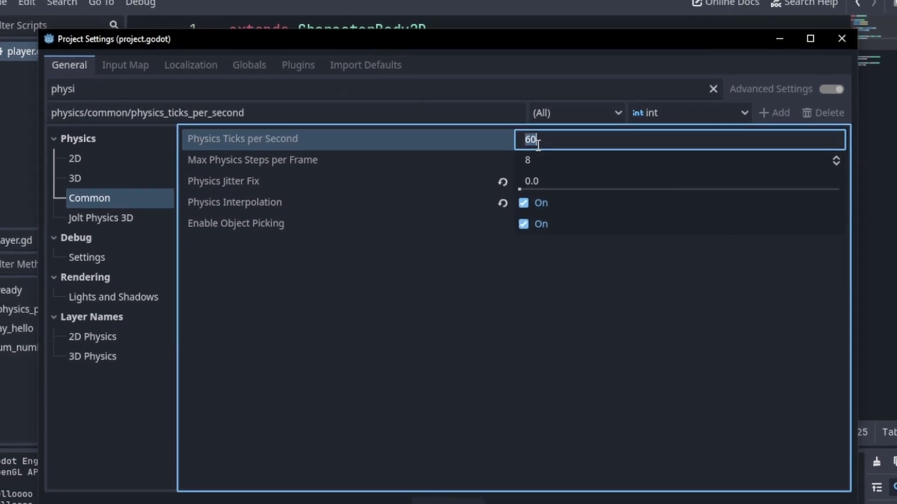
{"action": "type", "text": "30"}
{"action": "key", "text": "Return"}
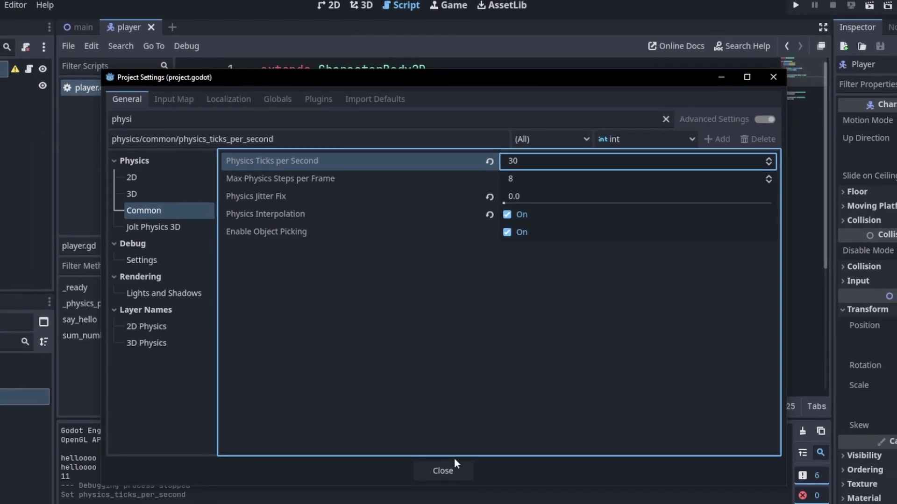
{"action": "left_click", "coordinate": [531, 161]}
{"action": "type", "text": "1"}
{"action": "key", "text": "Return"}
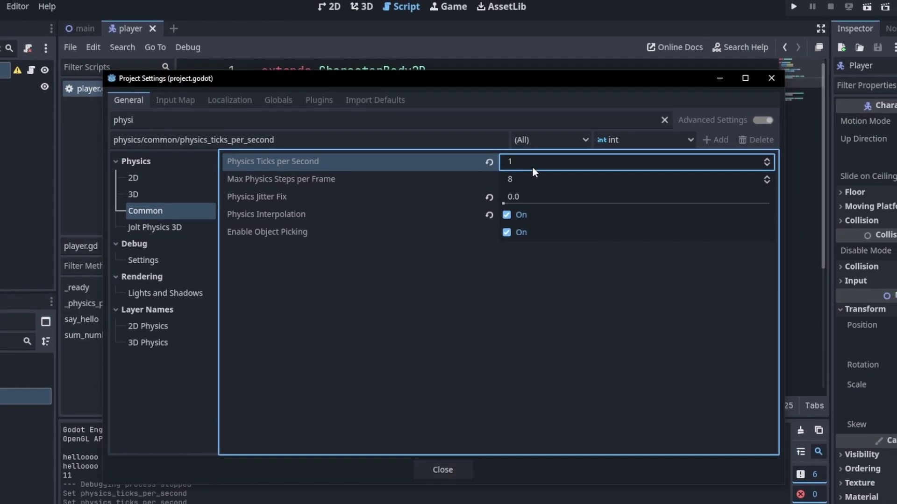
{"action": "left_click", "coordinate": [530, 161]}
{"action": "type", "text": "30"}
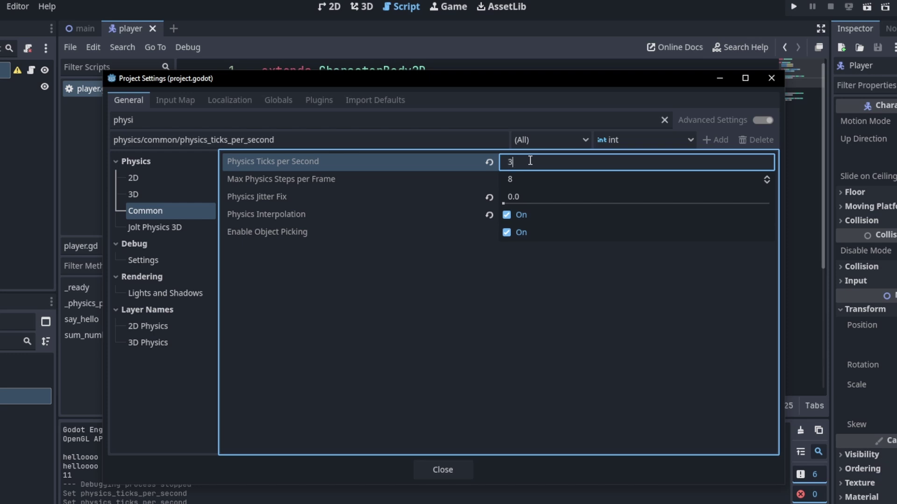
{"action": "key", "text": "Return"}
{"action": "left_click", "coordinate": [461, 464]}
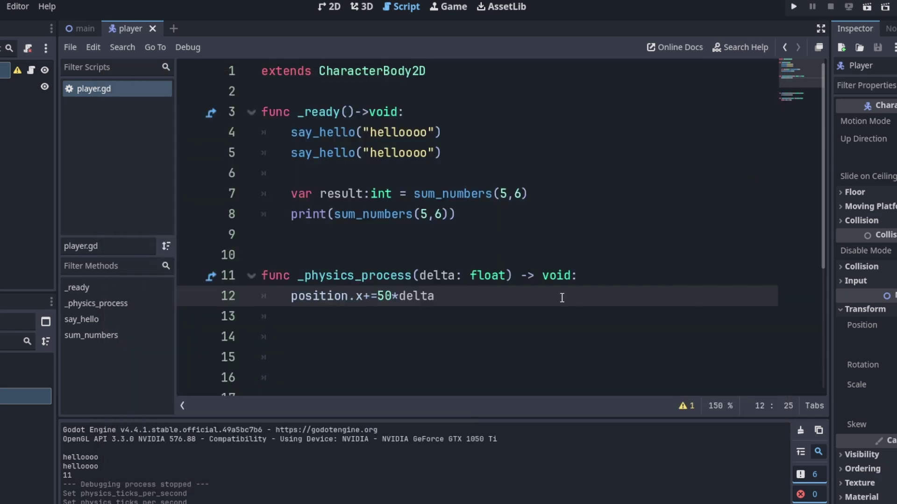
- Save with Ctrl+S to run the game with 30 ticks and interpolation on
{"action": "key", "text": "ctrl+s"}
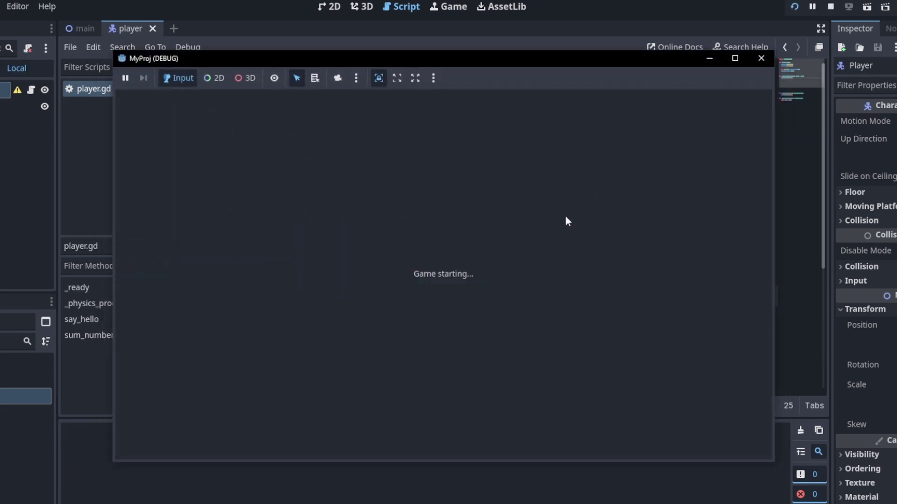